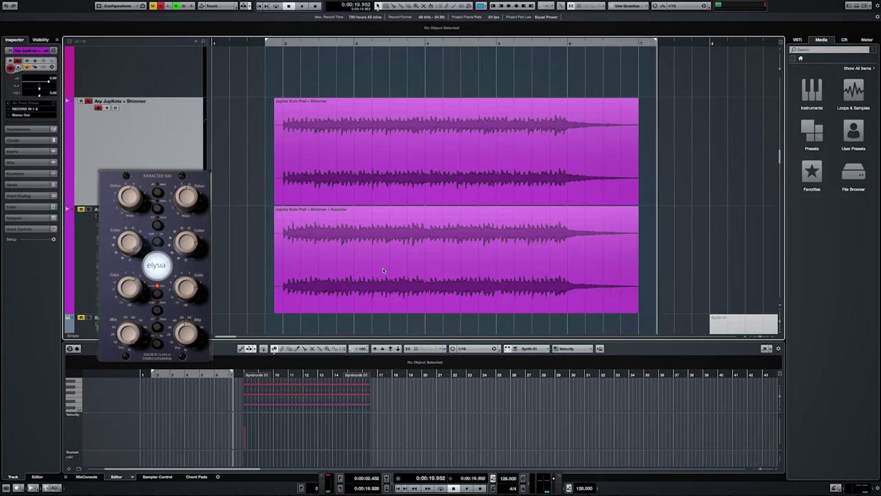
# Audition the Karacter version of the Jupiter Koto arp, followed by the Arp Cinematic Clean and Arp Cinematic Processed tracks.
pyautogui.click(86, 262)
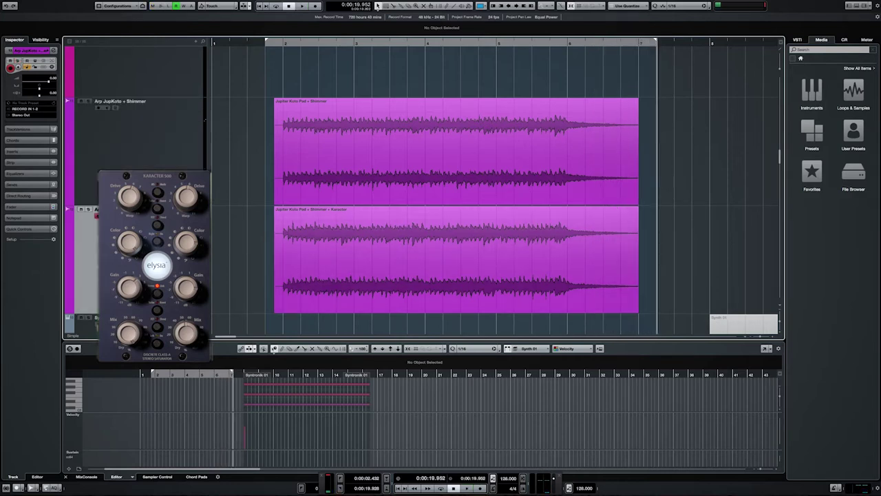
pyautogui.press('space')
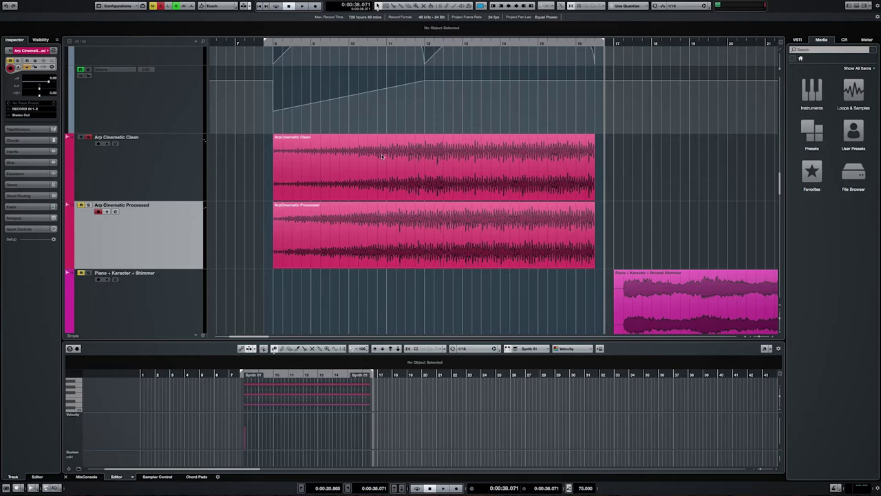
pyautogui.press('space')
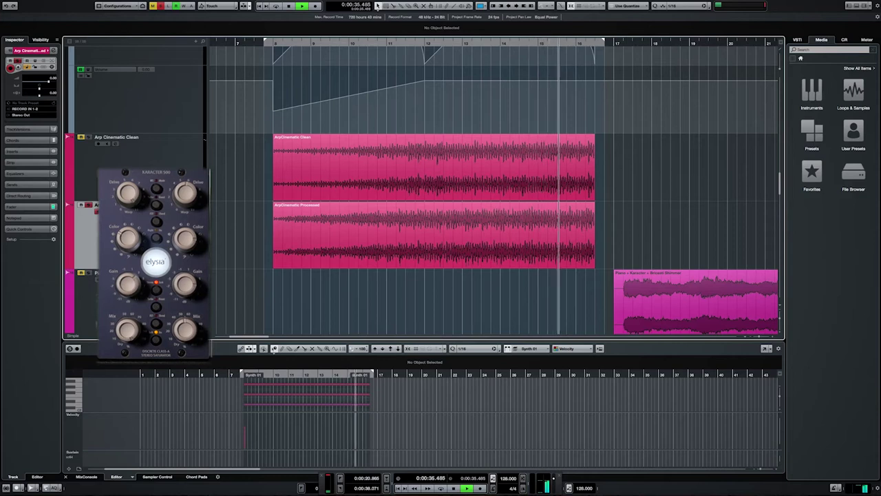
pyautogui.press('space')
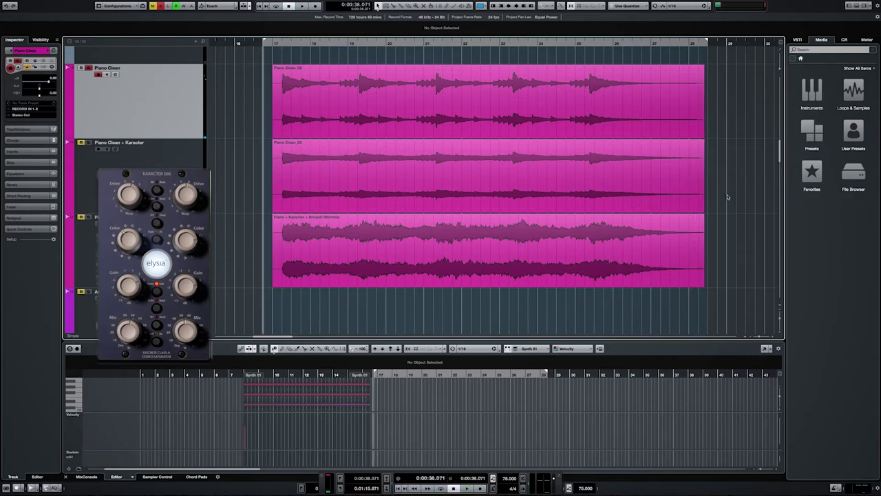
# Select the Piano Clean + Karacter track and play its section to compare it with Piano Clean.
pyautogui.click(694, 159)
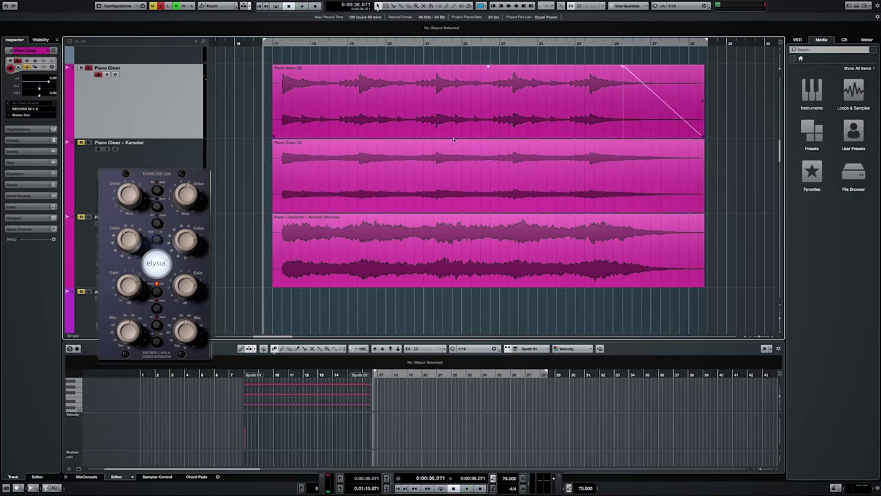
pyautogui.click(152, 193)
pyautogui.press('space')
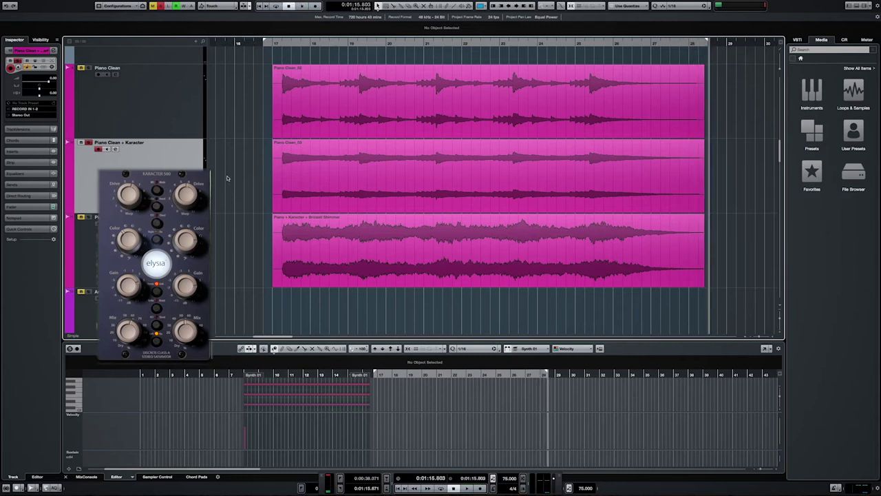
# Select the Piano + Karacter + Shimmer track, play it from the left locator and stop playback near the clip's end.
pyautogui.click(85, 255)
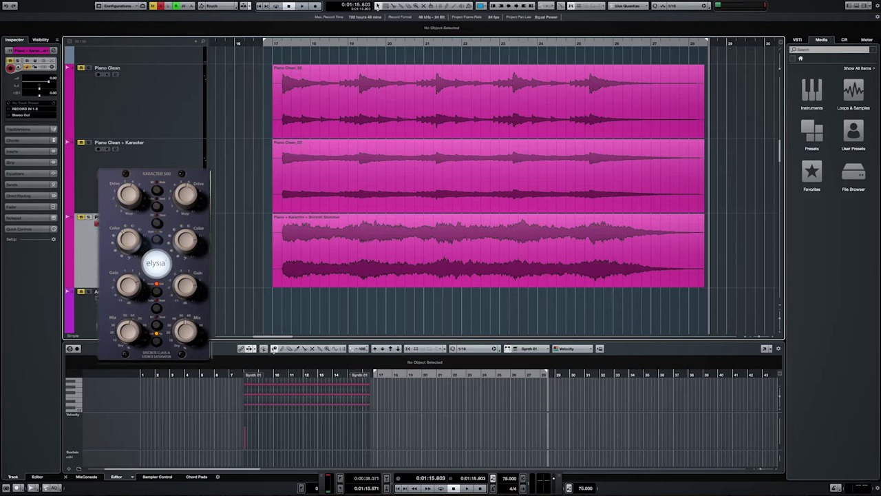
pyautogui.press('KP_1')
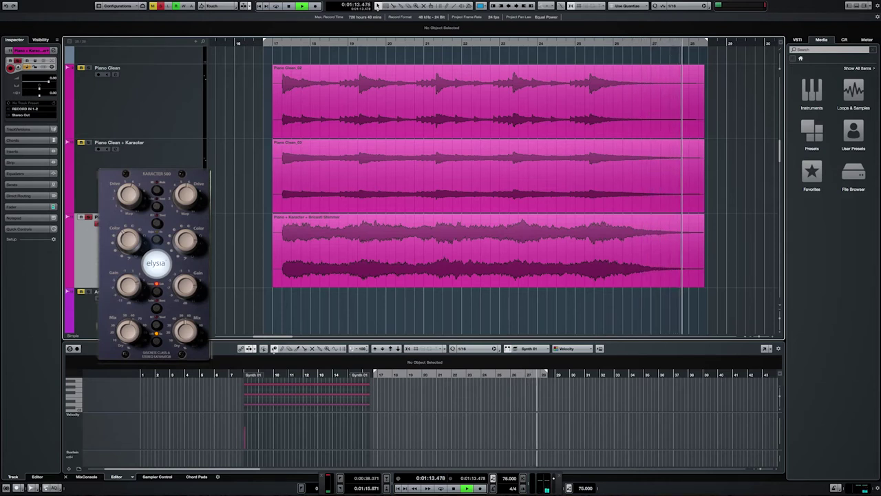
pyautogui.press('space')
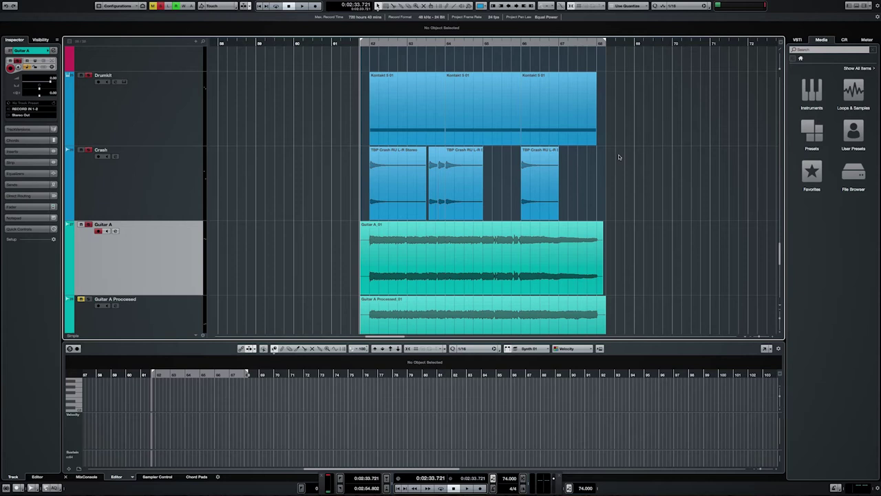
# Play the band section with Guitar A, and replay it with Guitar A Processed selected for comparison.
pyautogui.press('space')
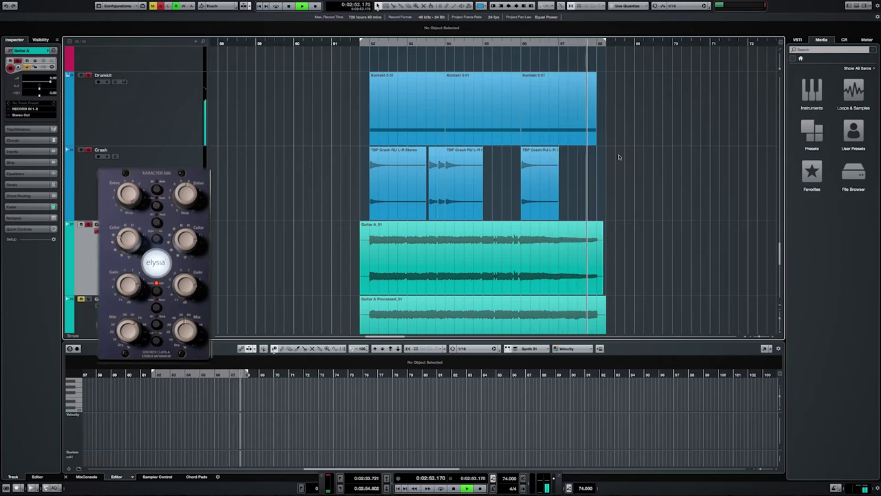
pyautogui.press('space')
pyautogui.press('KP_0')
pyautogui.click(86, 313)
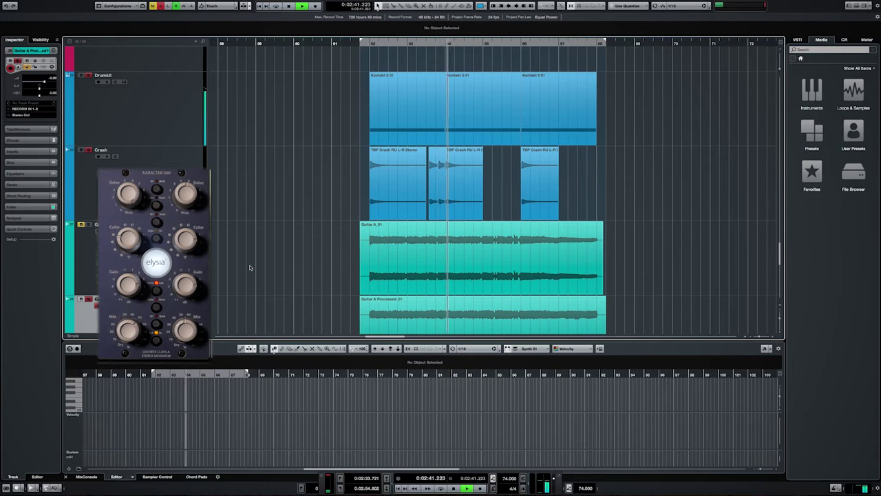
pyautogui.scroll(-2, 250, 267)
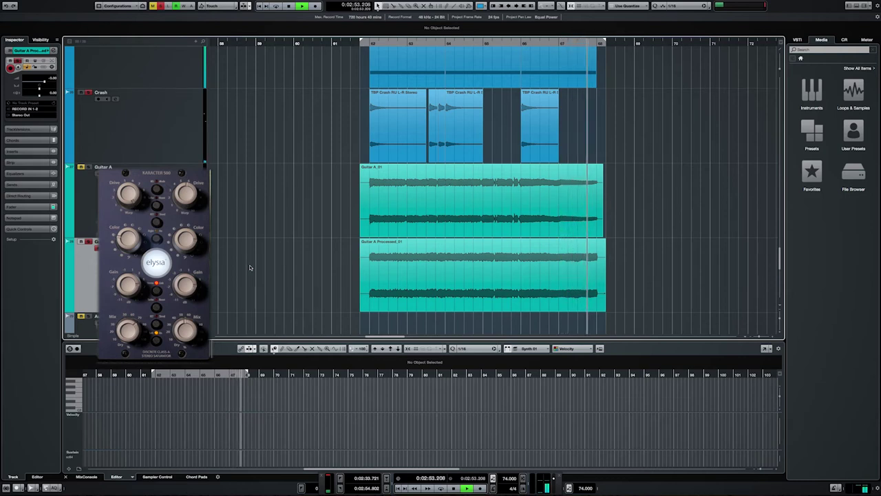
pyautogui.press('space')
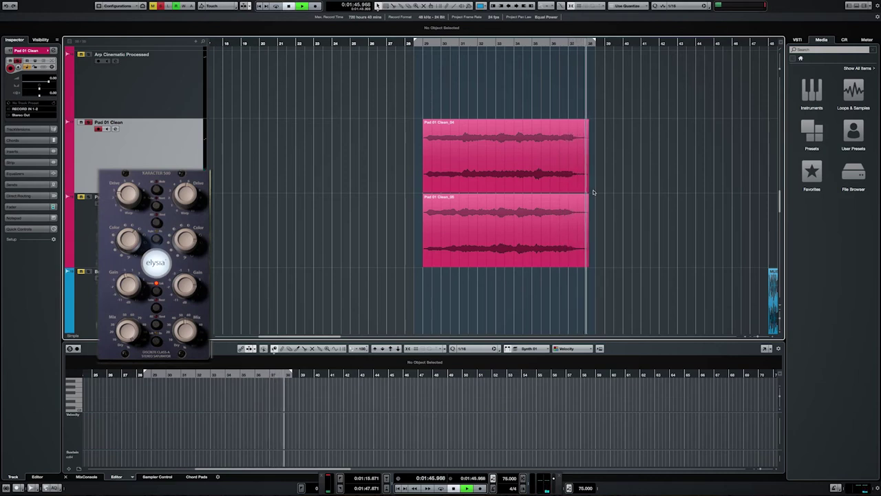
# Stop Pad 01 Clean, select the Pad 01 Processed track and play the same pad section for comparison.
pyautogui.press('space')
pyautogui.press('Down')
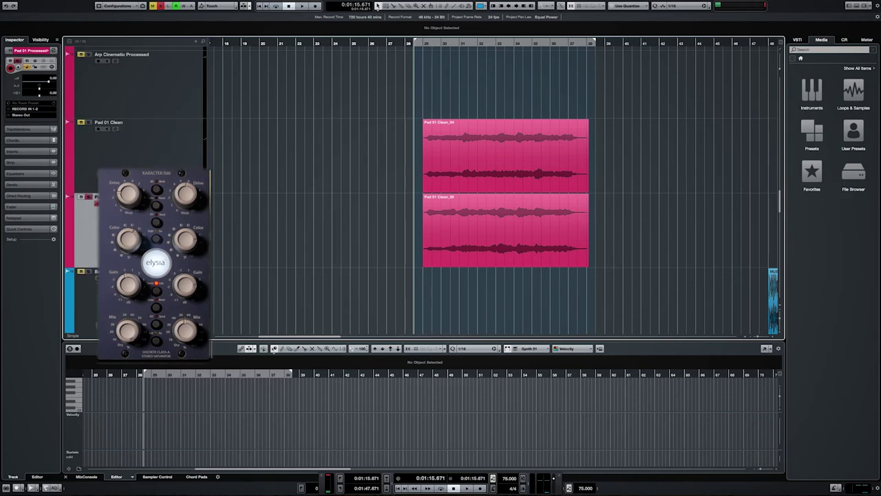
pyautogui.press('space')
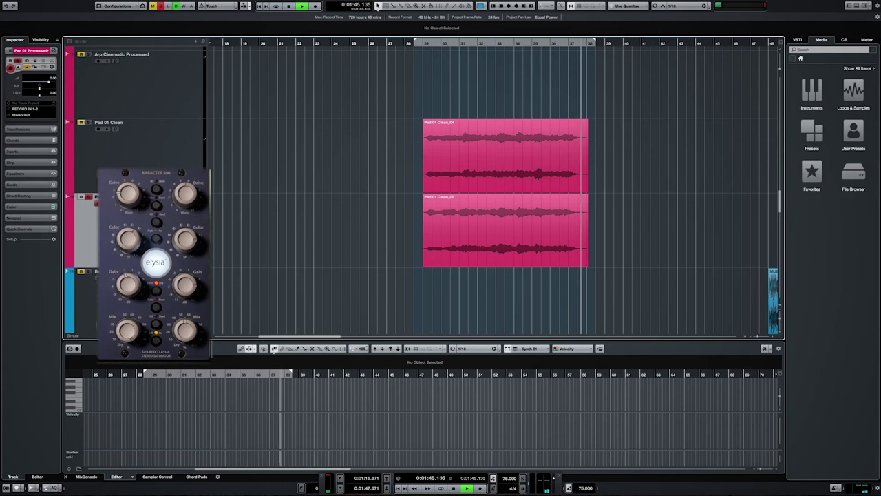
pyautogui.press('space')
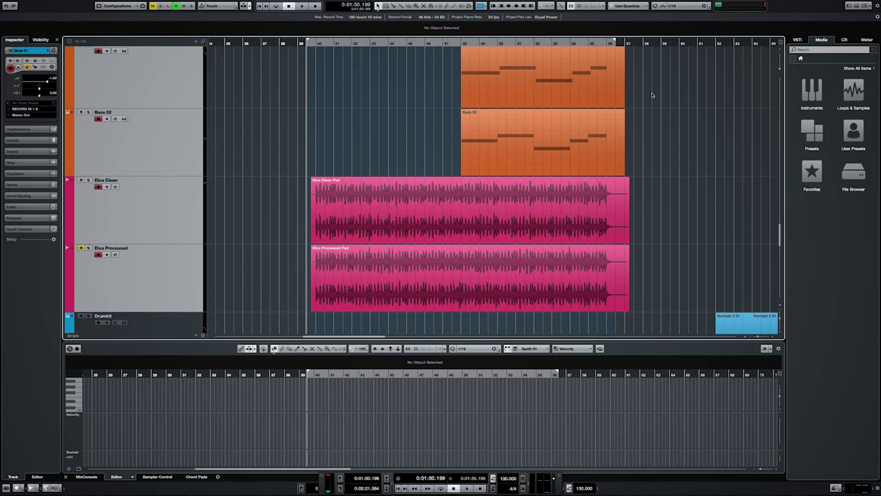
# Play the section with the Diva Clean pad, extending the right locator past the end of the Diva clips.
pyautogui.press('space')
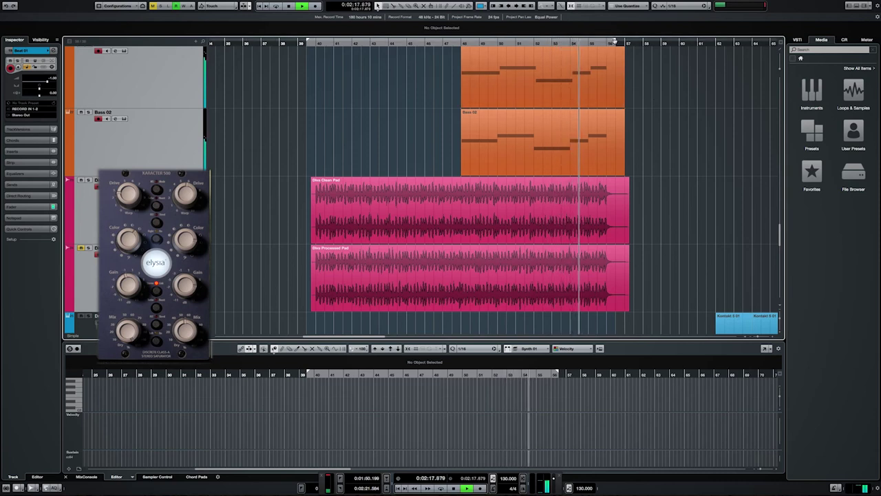
pyautogui.moveTo(619, 43); pyautogui.dragTo(642, 44)
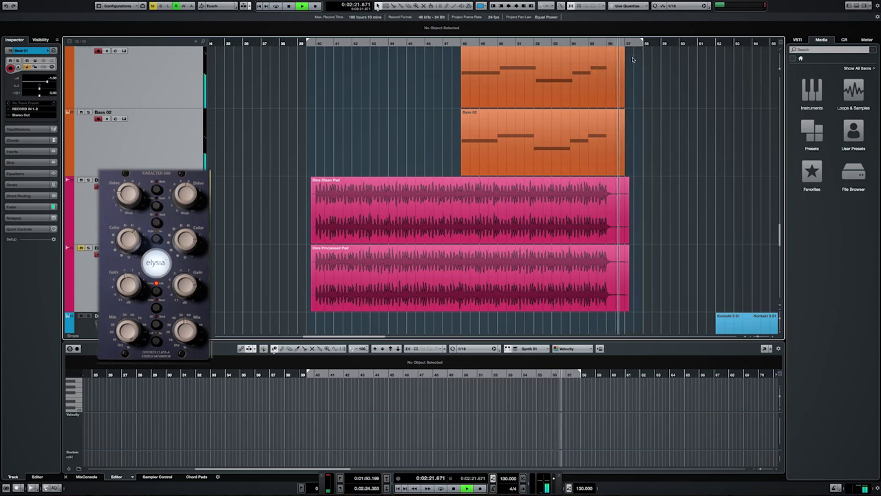
pyautogui.press('space')
# Select the Diva Processed track and play the same section to compare it with Diva Clean.
pyautogui.click(86, 276)
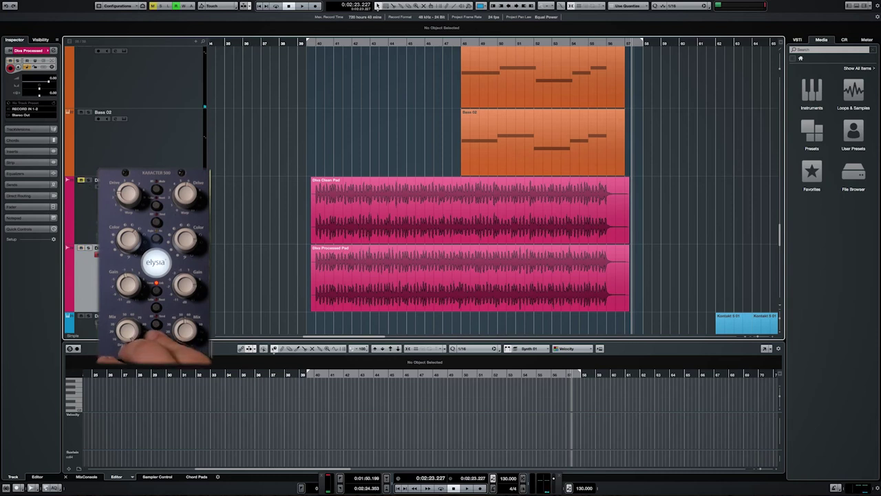
pyautogui.press('space')
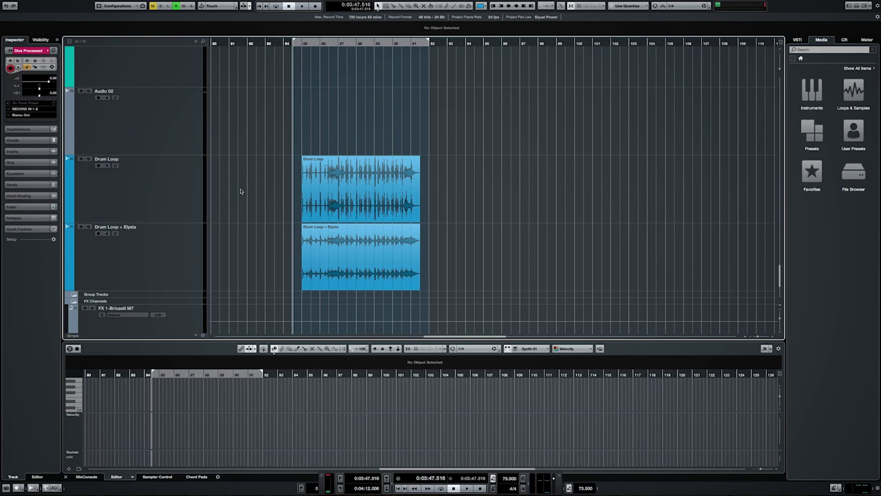
# Audition the soloed Drum Loop track, followed by the Drum Loop + Elysia track, over the same bars.
pyautogui.click(262, 193)
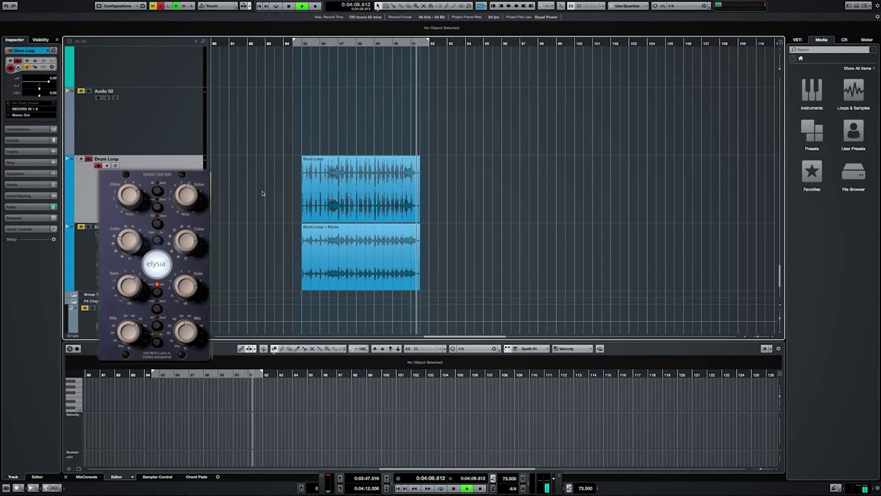
pyautogui.press('space')
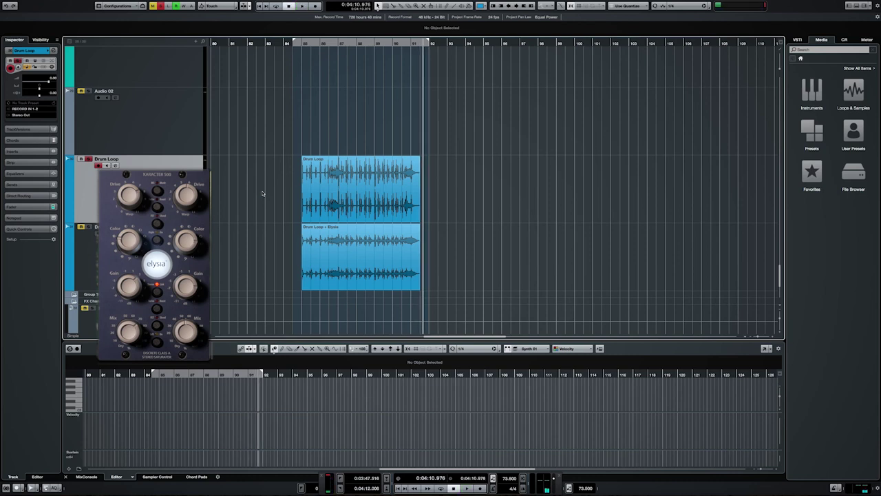
pyautogui.click(252, 241)
pyautogui.press('space')
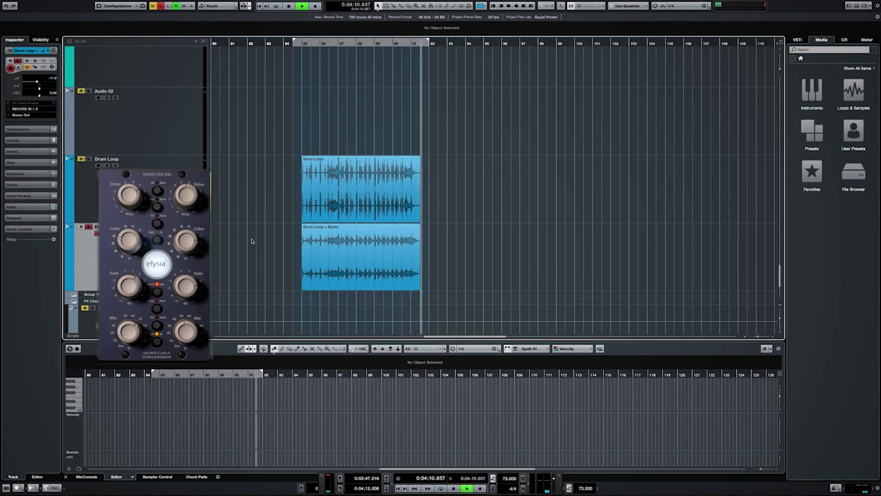
pyautogui.press('space')
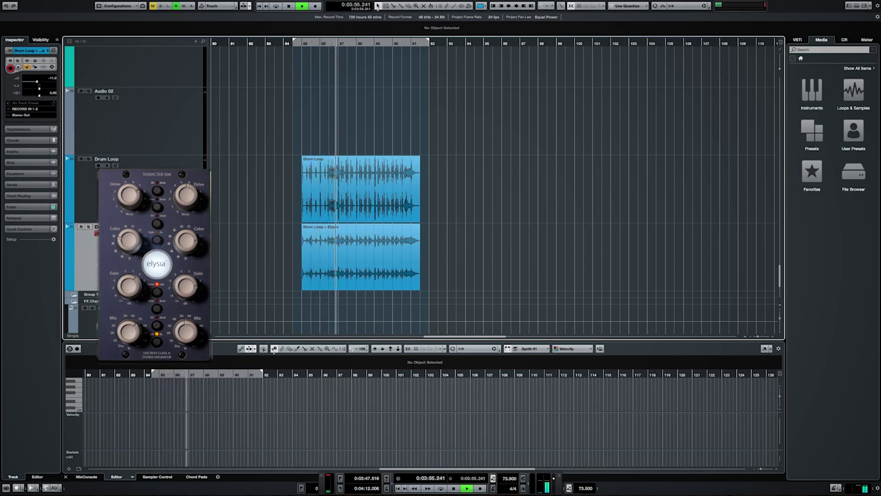
# Alternate the selection between Drum Loop and Drum Loop + Elysia while both play in parallel, and stop at the loop's end.
pyautogui.press('Up')
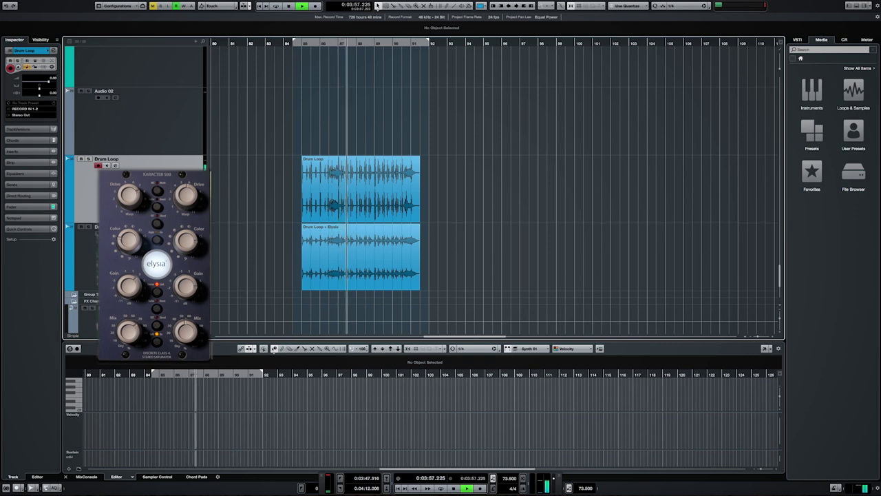
pyautogui.press('Down')
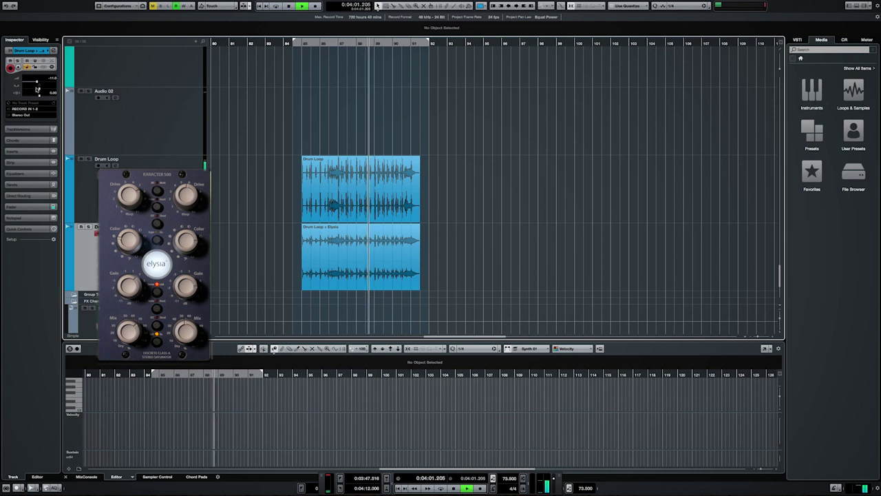
pyautogui.press('Up')
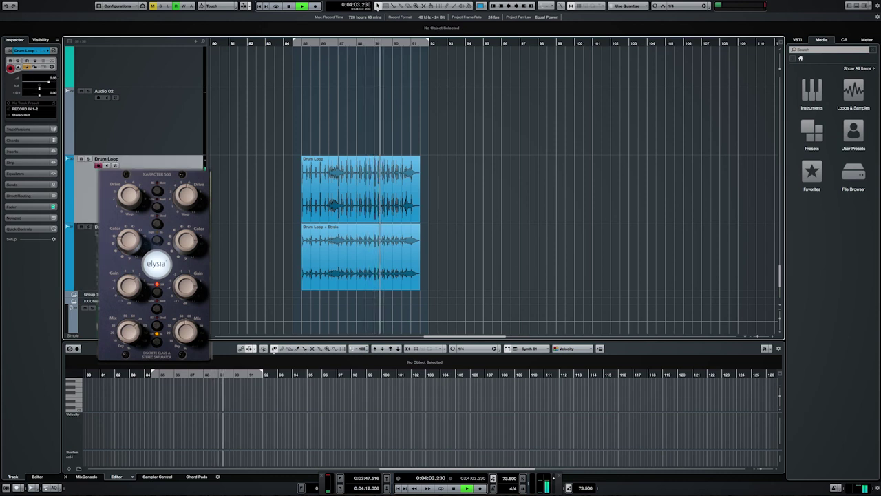
pyautogui.press('Down')
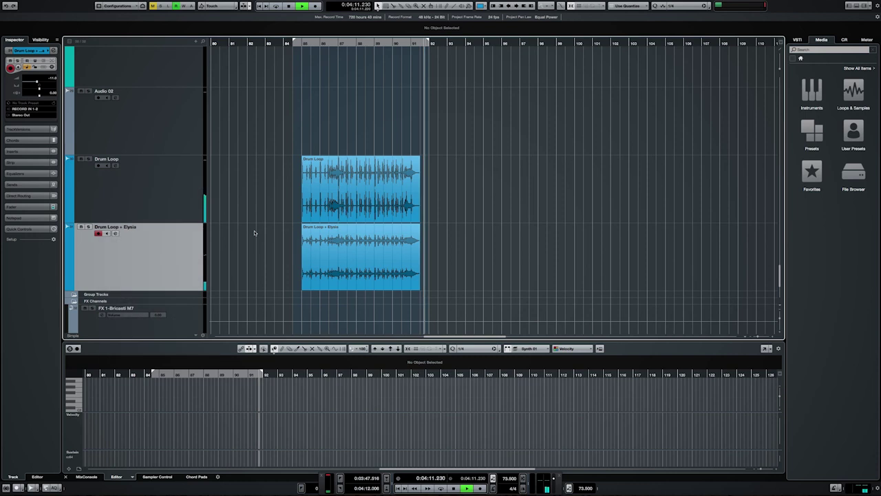
pyautogui.press('space')
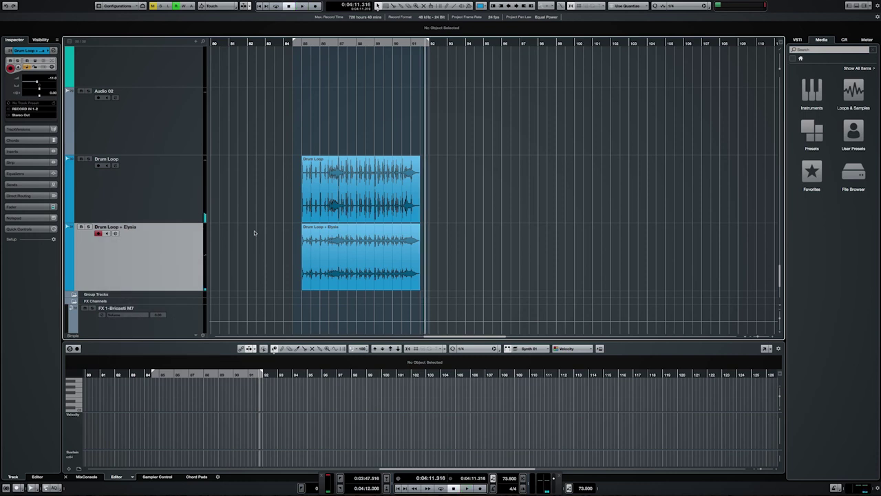